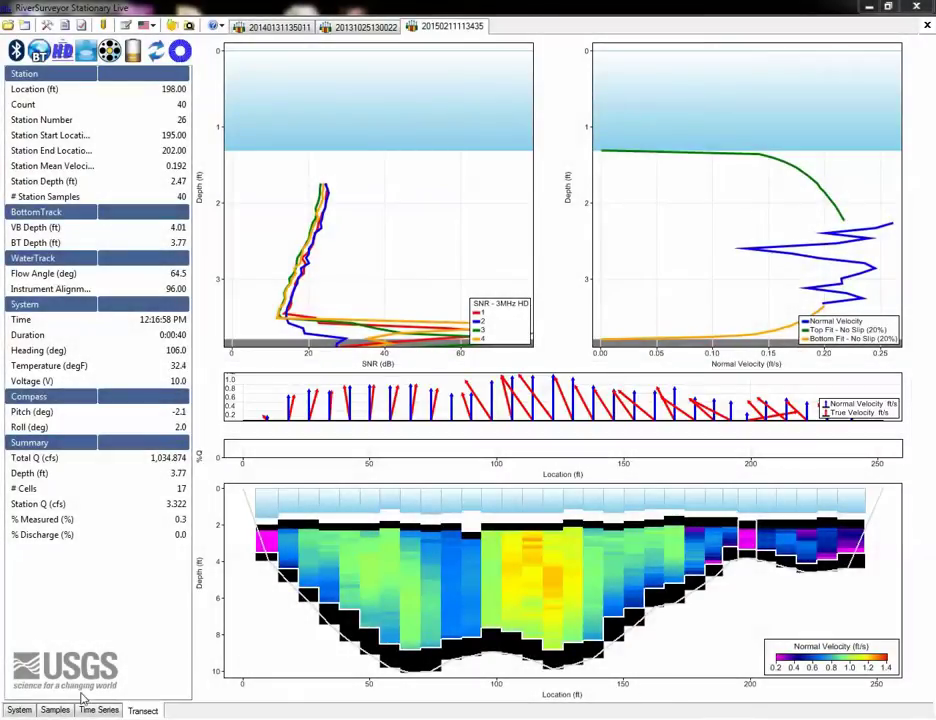
Review the station samples table, then return to the transect profile and cross-section plots
{"action": "left_click", "coordinate": [55, 710]}
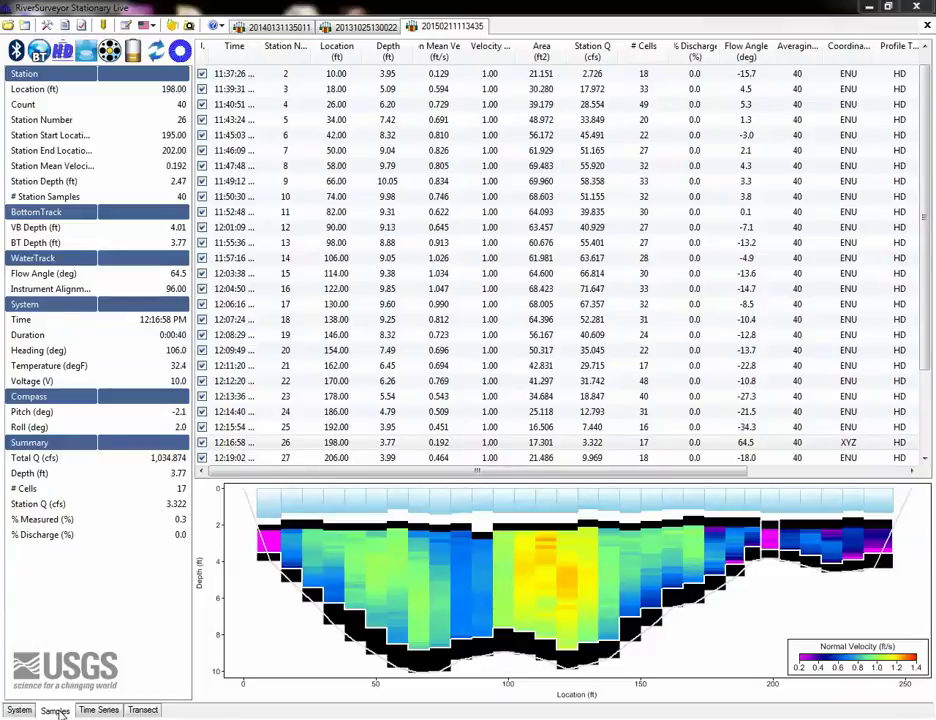
{"action": "left_click", "coordinate": [143, 710]}
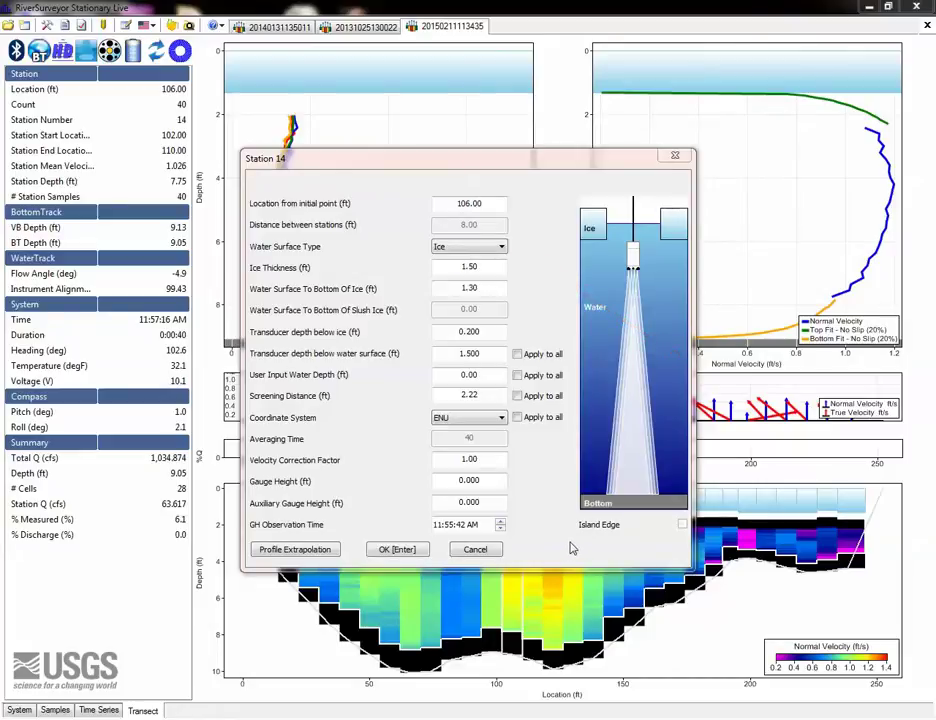
Review Station 14's profile extrapolation settings
{"action": "left_click", "coordinate": [333, 557]}
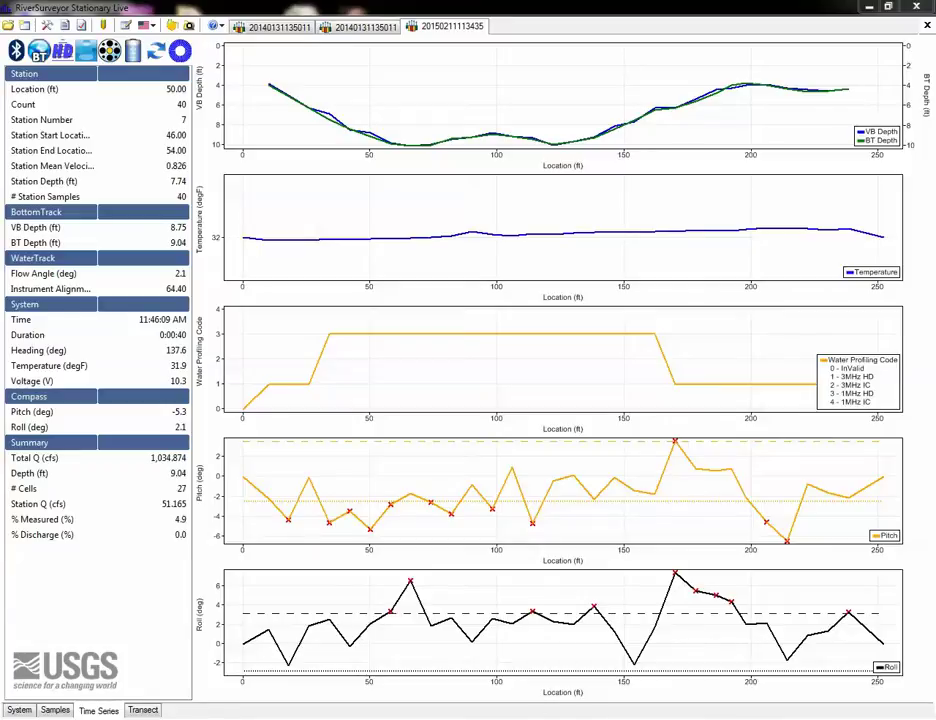
{"action": "left_click", "coordinate": [19, 710]}
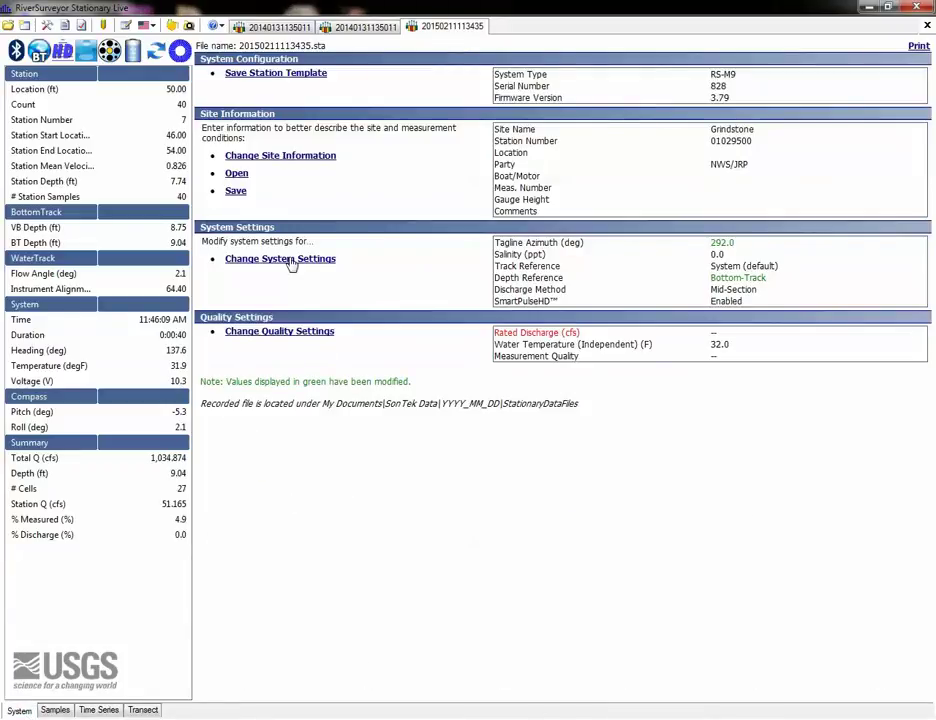
{"action": "left_click", "coordinate": [267, 259]}
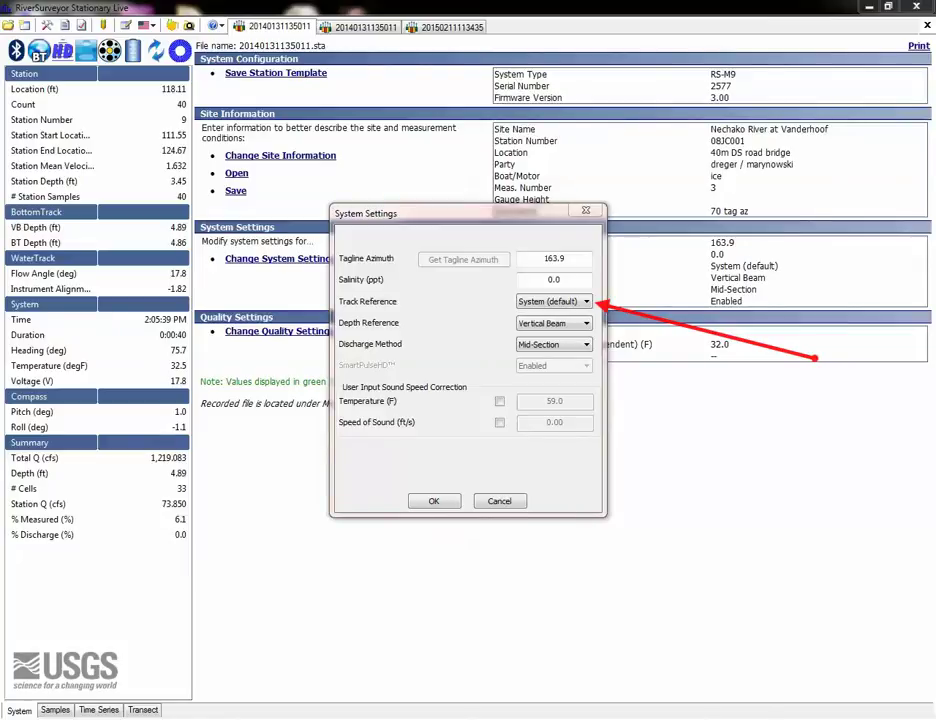
Check the track, depth and discharge options, keeping System track and Vertical Beam depth
{"action": "left_click", "coordinate": [577, 303]}
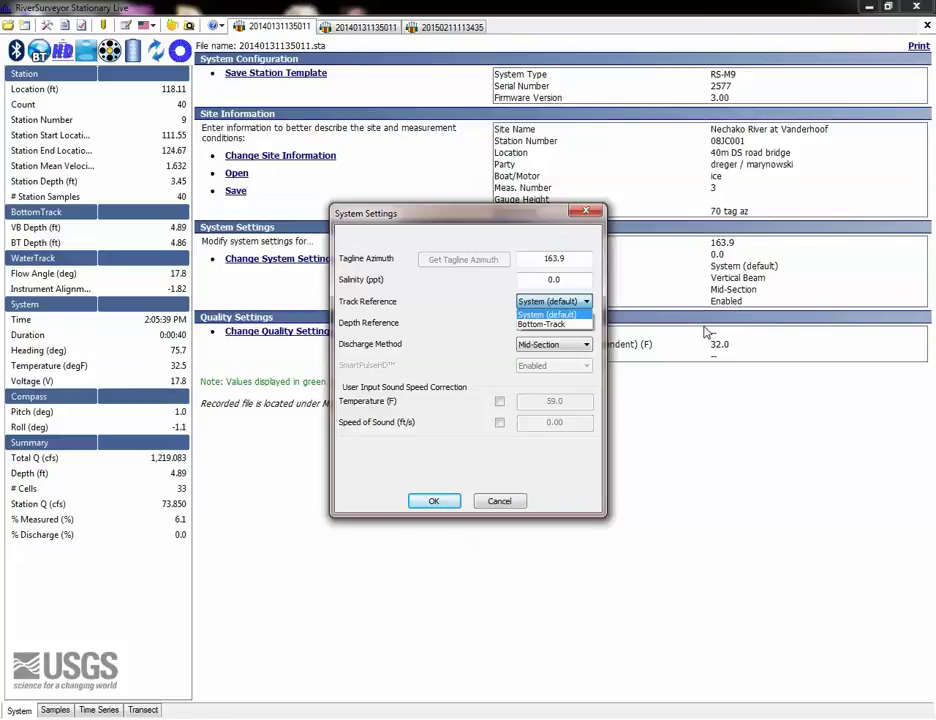
{"action": "left_click", "coordinate": [687, 407]}
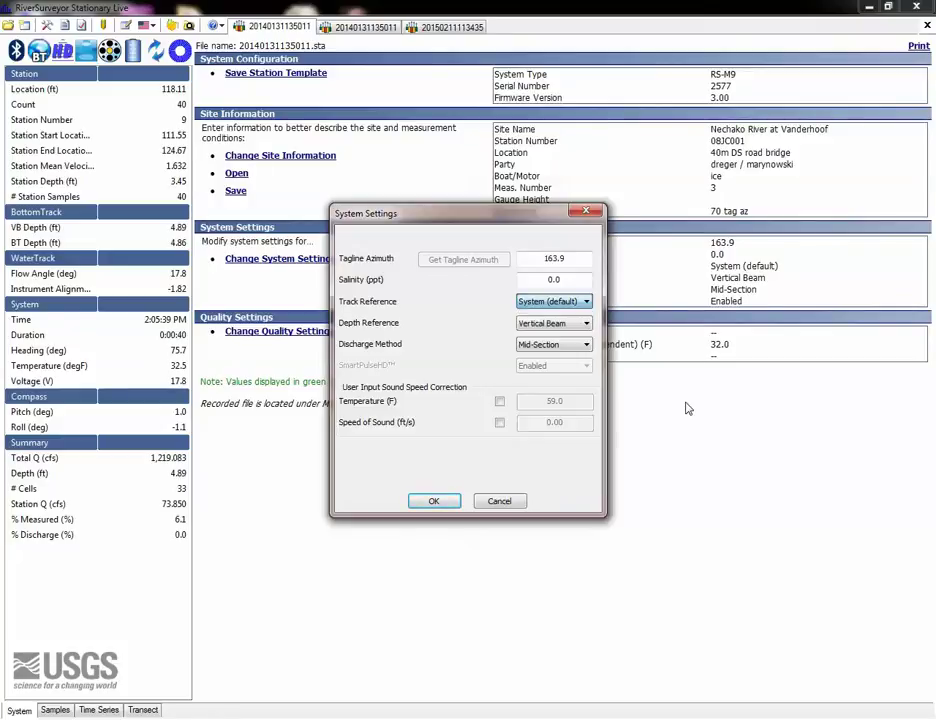
{"action": "left_click", "coordinate": [563, 328]}
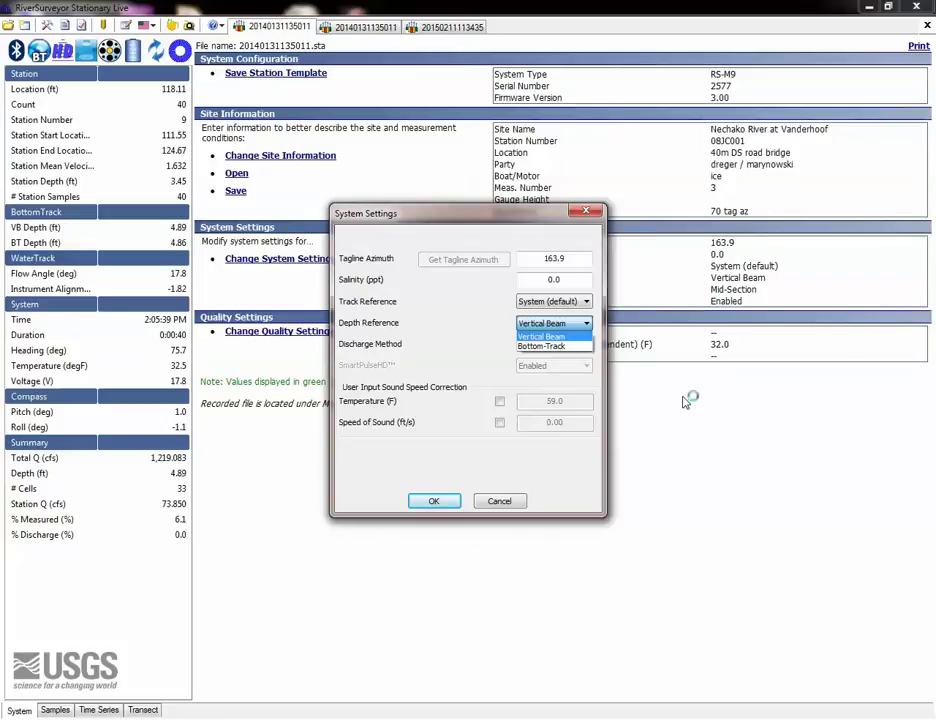
{"action": "left_click", "coordinate": [584, 351]}
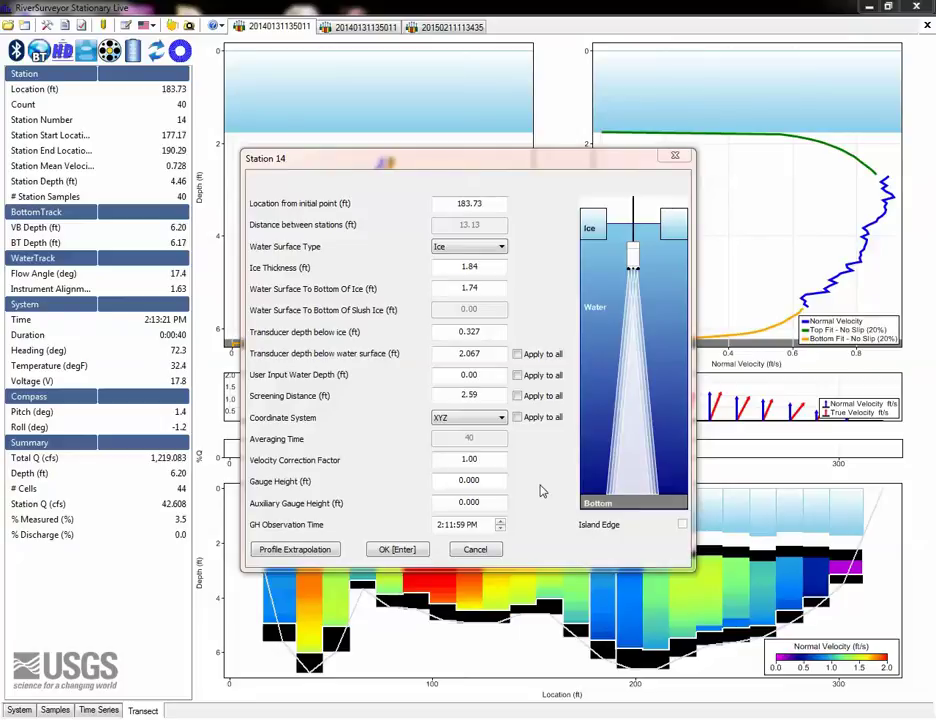
View Station 14's coordinate system choices, XYZ and ENU, leaving XYZ set
{"action": "left_click", "coordinate": [492, 420]}
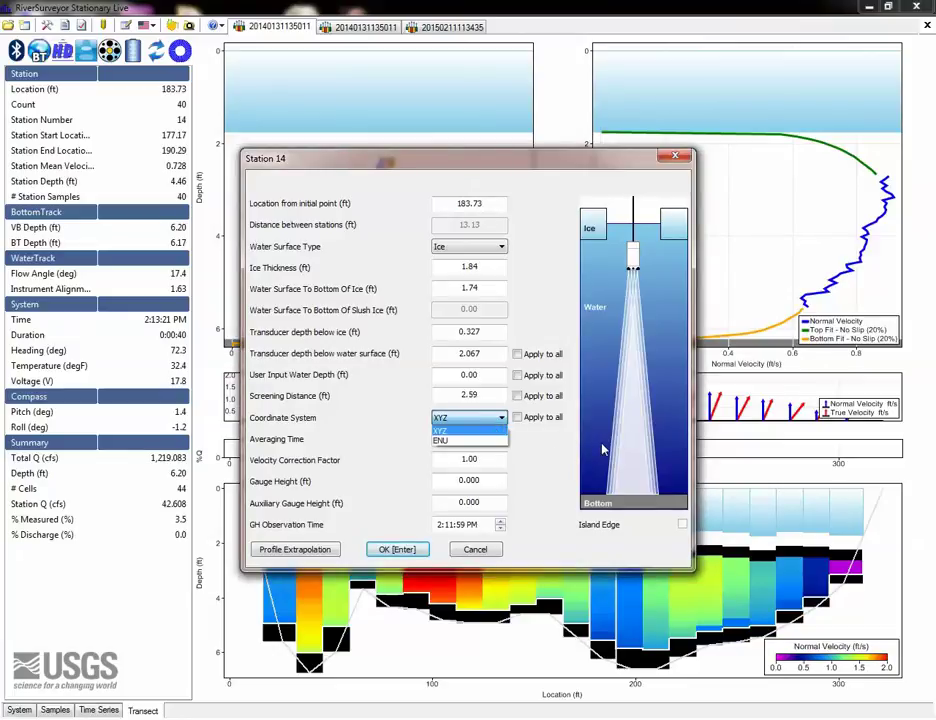